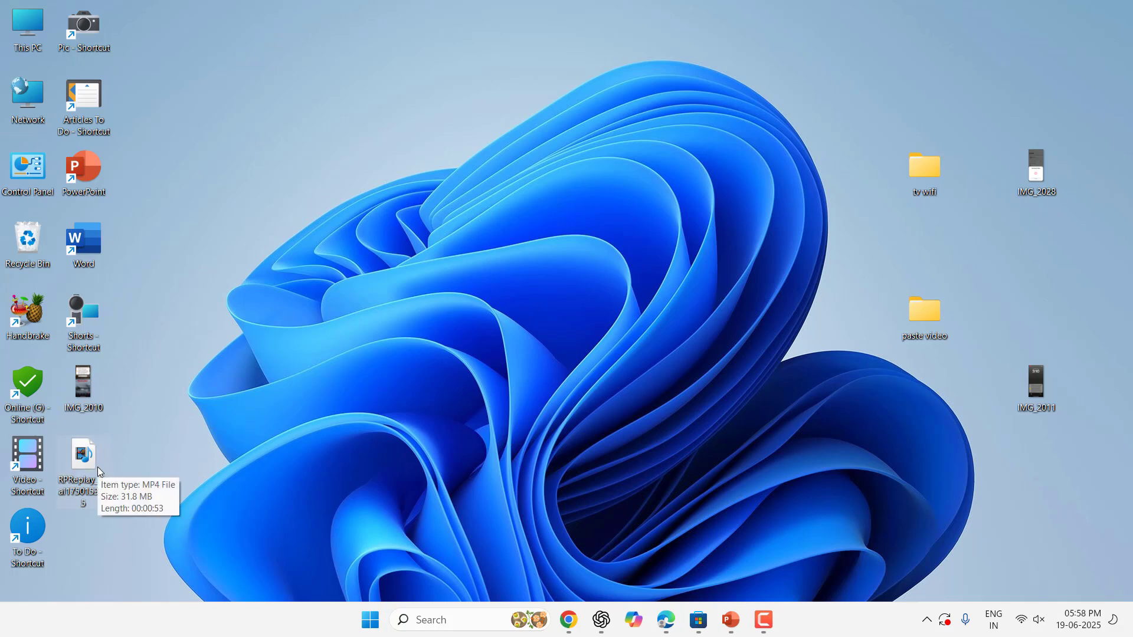
Step: Try to play the desktop's RPReplay MP4 video in the default player and close the player
double_click(83, 463)
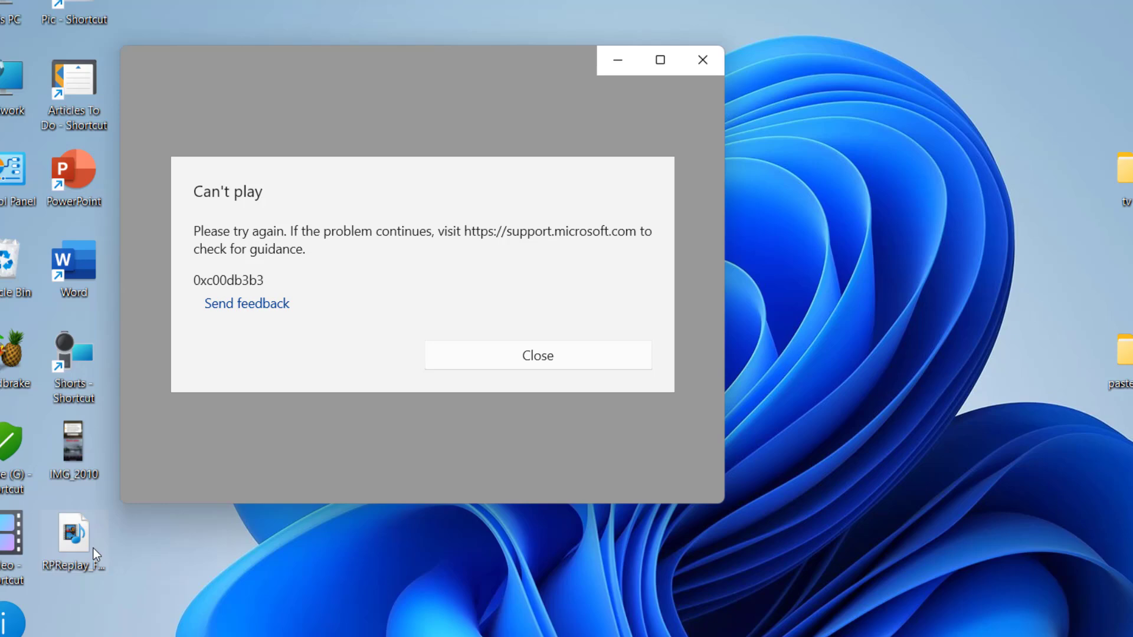
left_click(703, 62)
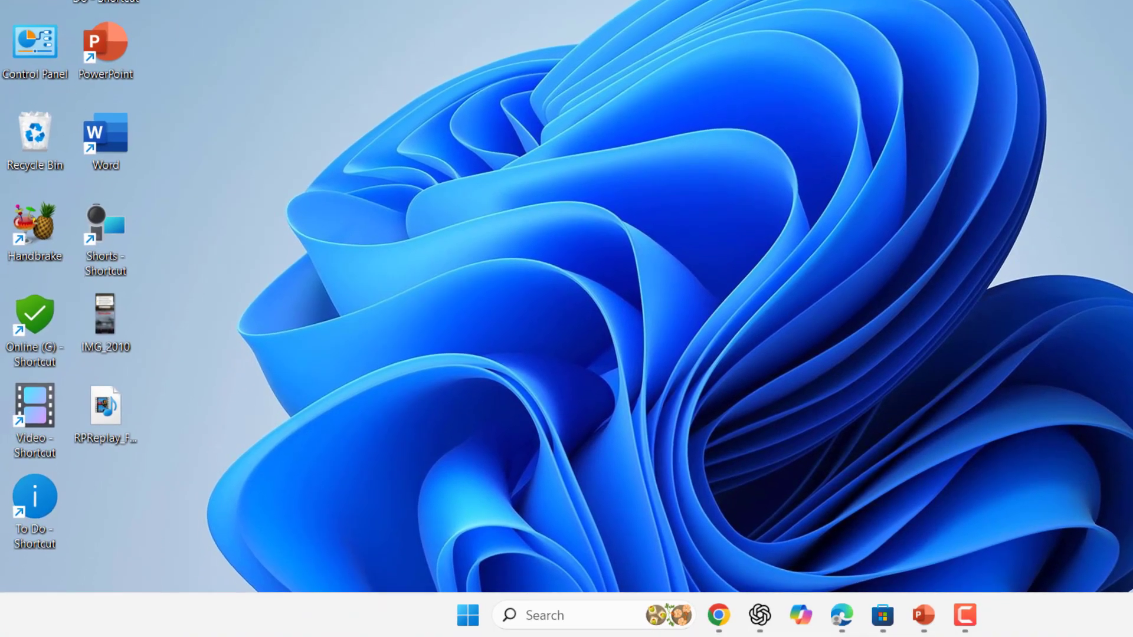
Step: Open the RPReplay video with VLC media player and skip ahead through it past the 30-second mark
right_click(112, 407)
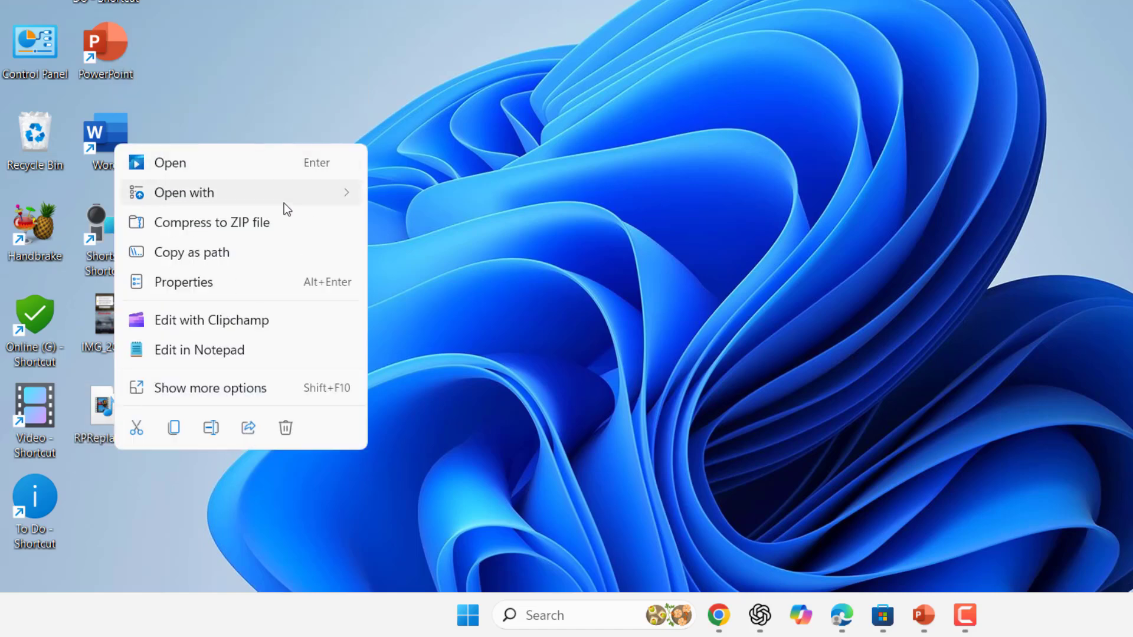
mouse_move(284, 203)
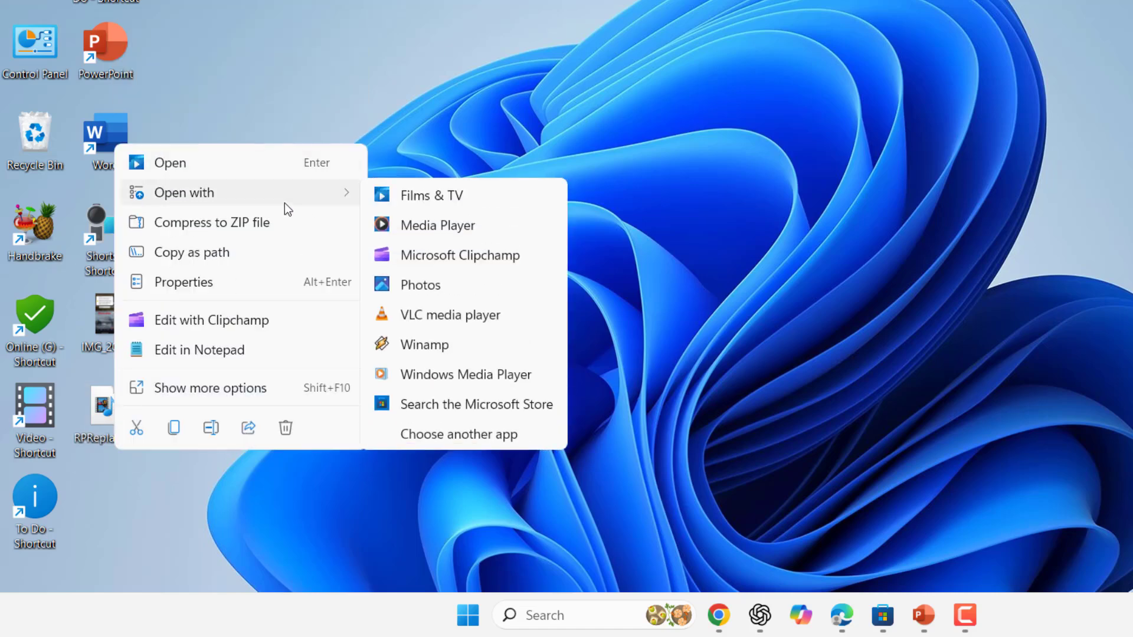
left_click(516, 315)
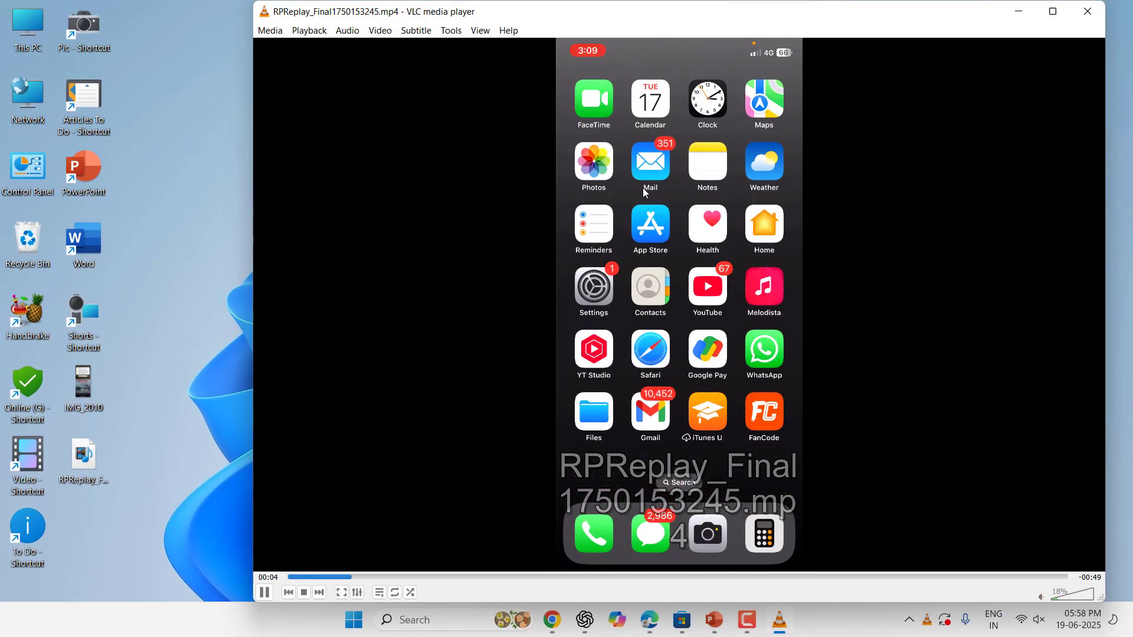
left_click(411, 578)
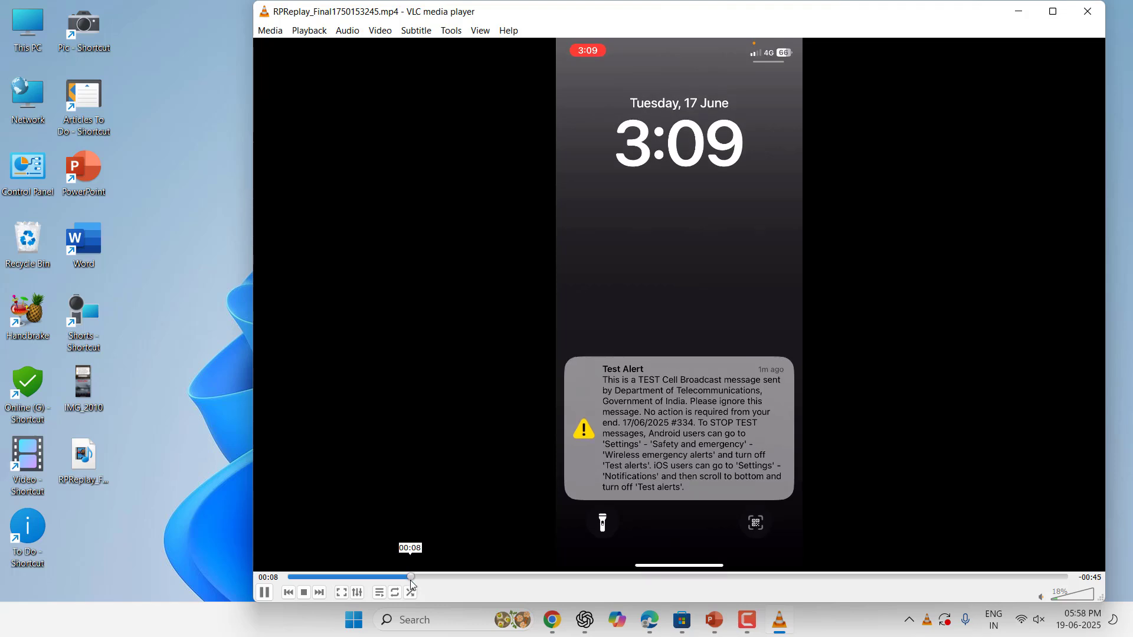
left_click_drag(411, 577, 791, 572)
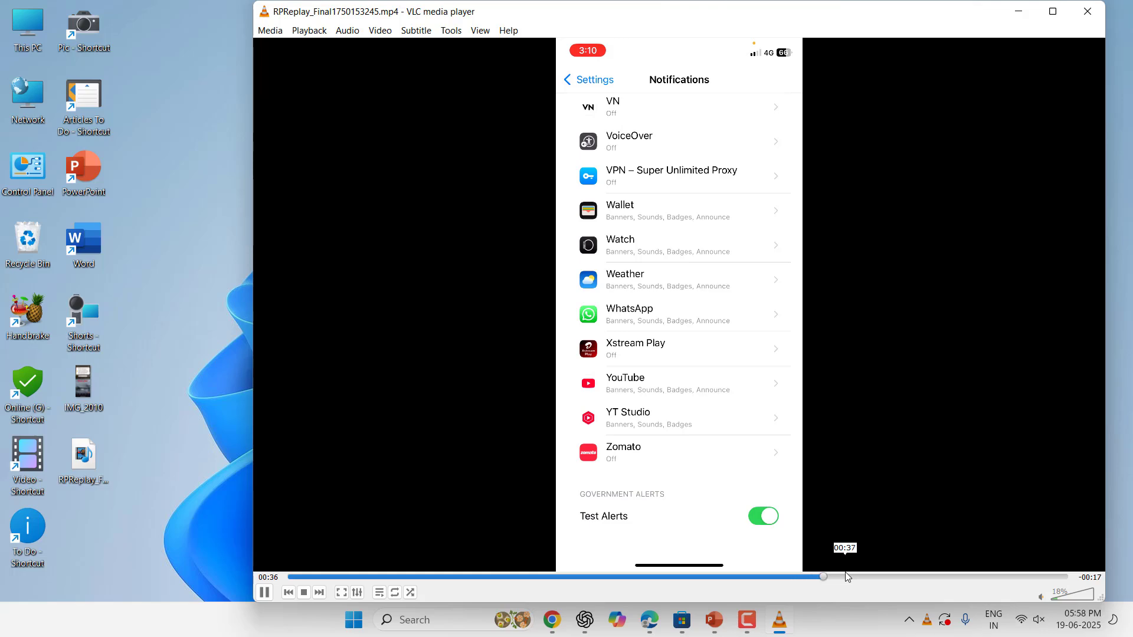
left_click(270, 32)
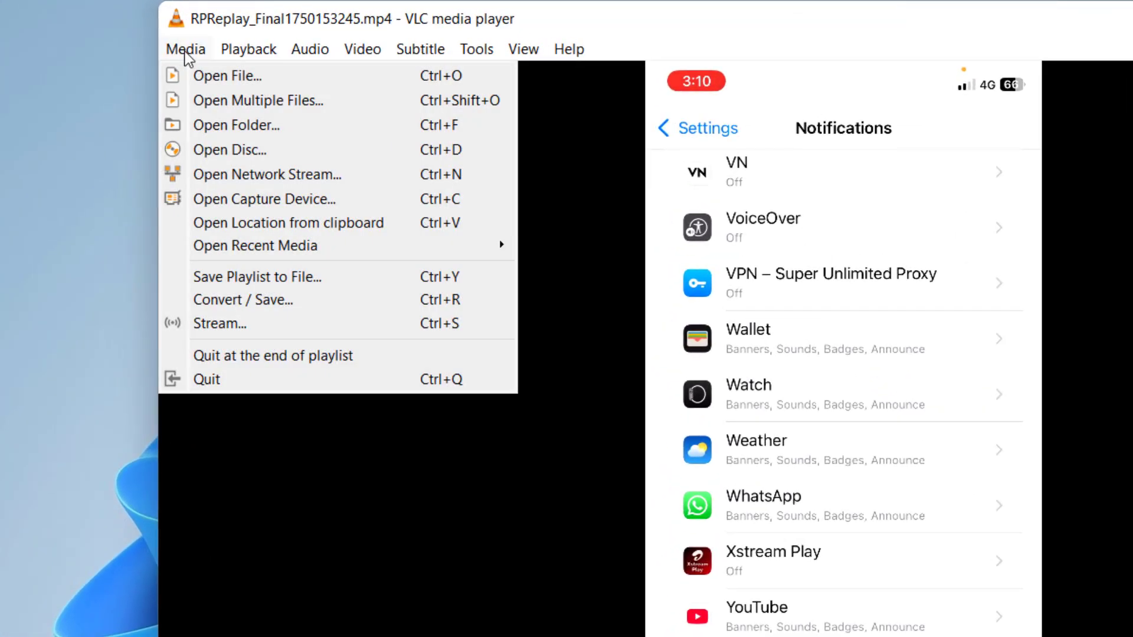
left_click(383, 305)
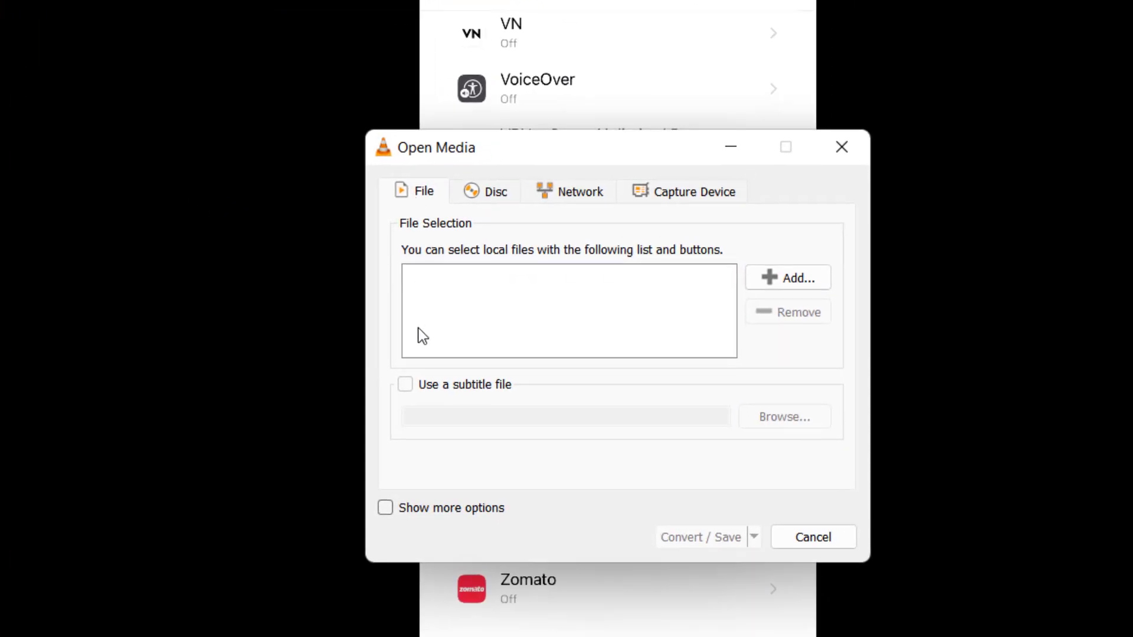
left_click(812, 276)
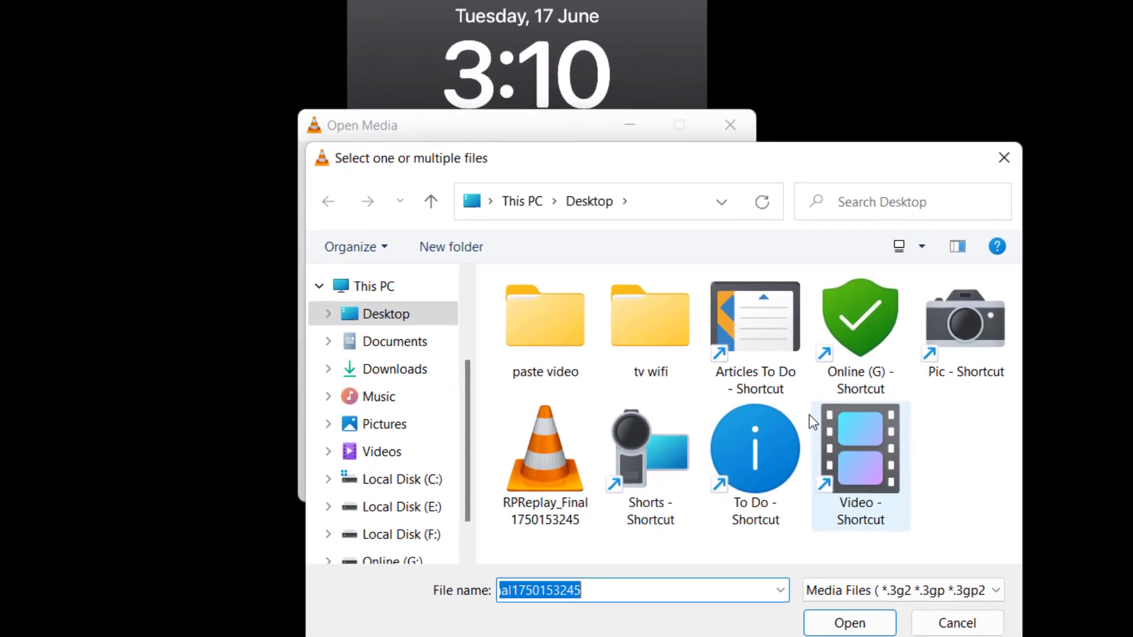
left_click(517, 442)
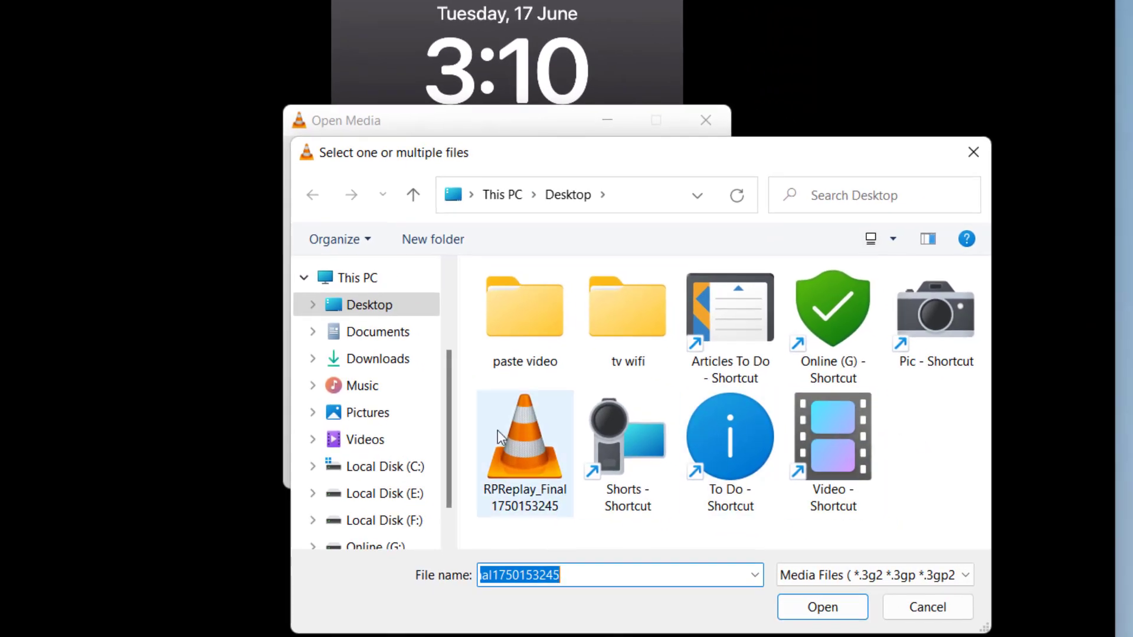
left_click(824, 608)
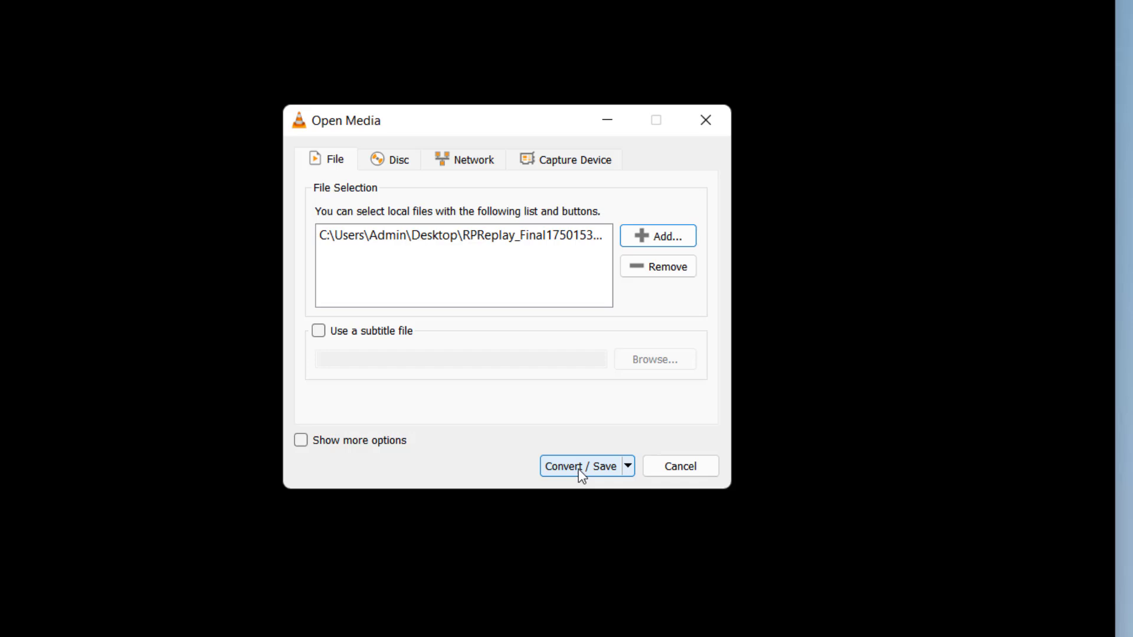
left_click(580, 468)
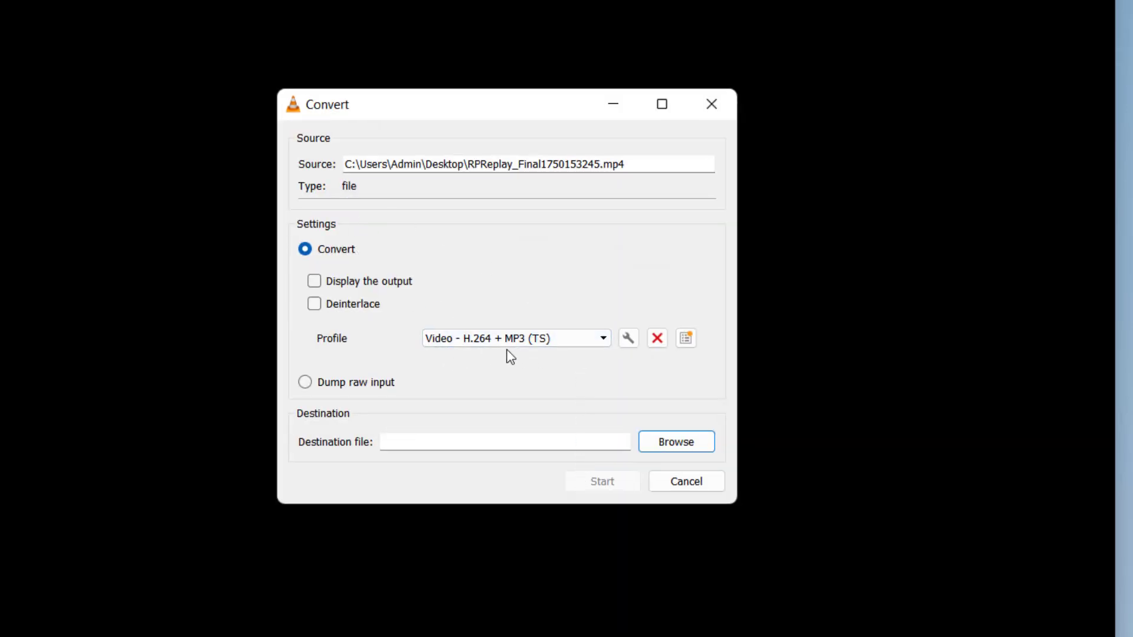
Step: Set the destination file to "converted video" on the Desktop, run the conversion and close VLC
left_click(673, 442)
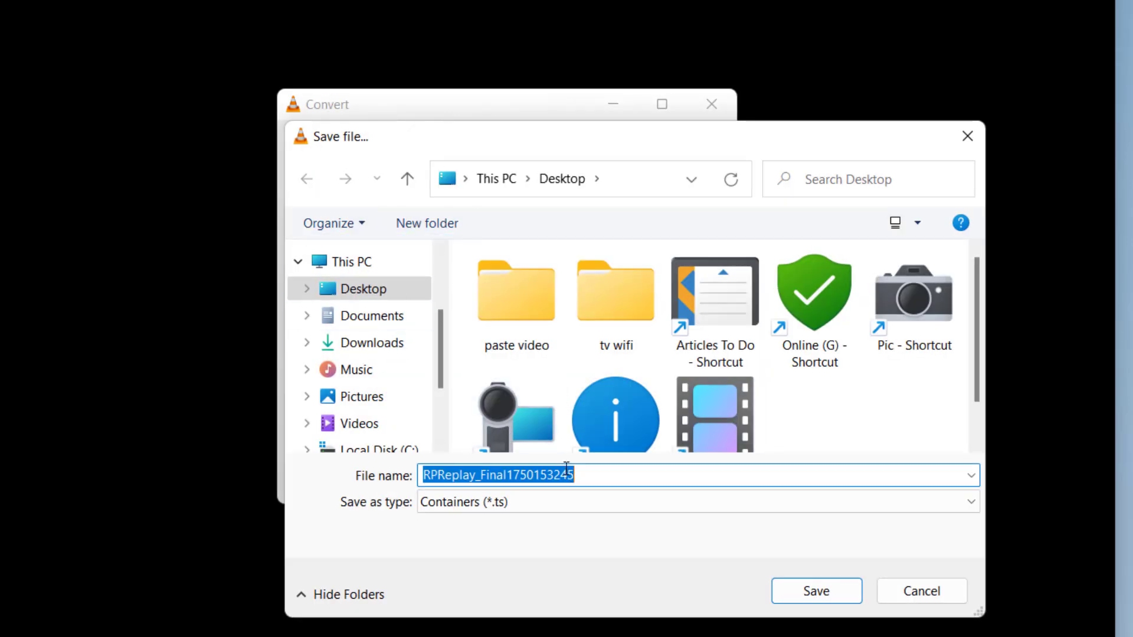
type("conv edrted")
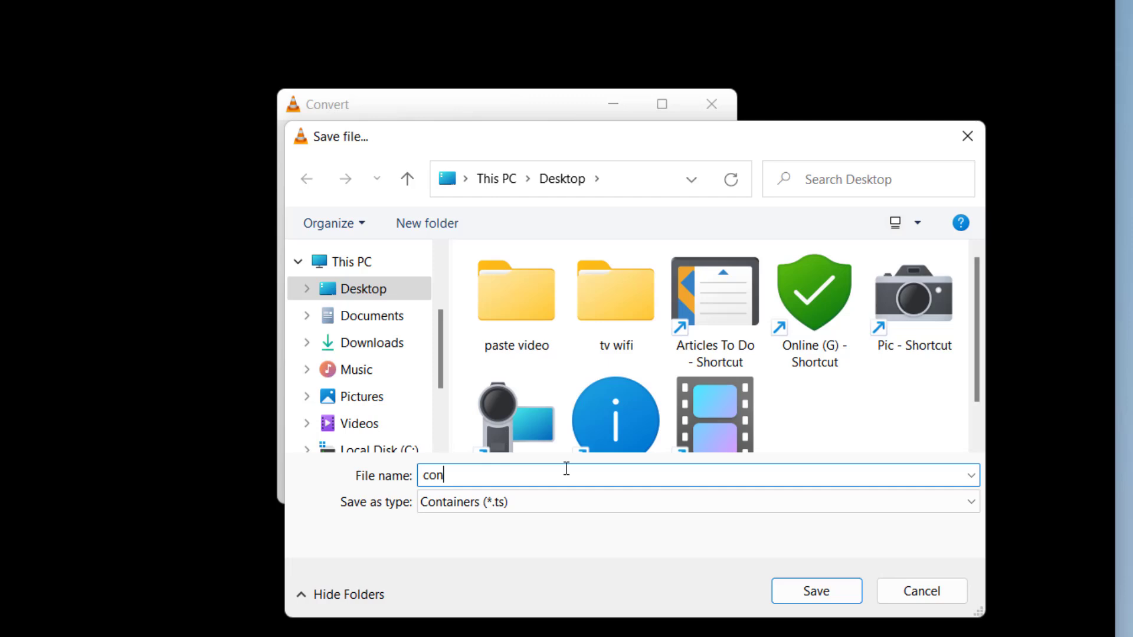
key("ctrl+a")
type("CONVE")
key("BackSpace")
key("BackSpace")
key("BackSpace")
key("BackSpace")
key("BackSpace")
type("converted video")
left_click(826, 592)
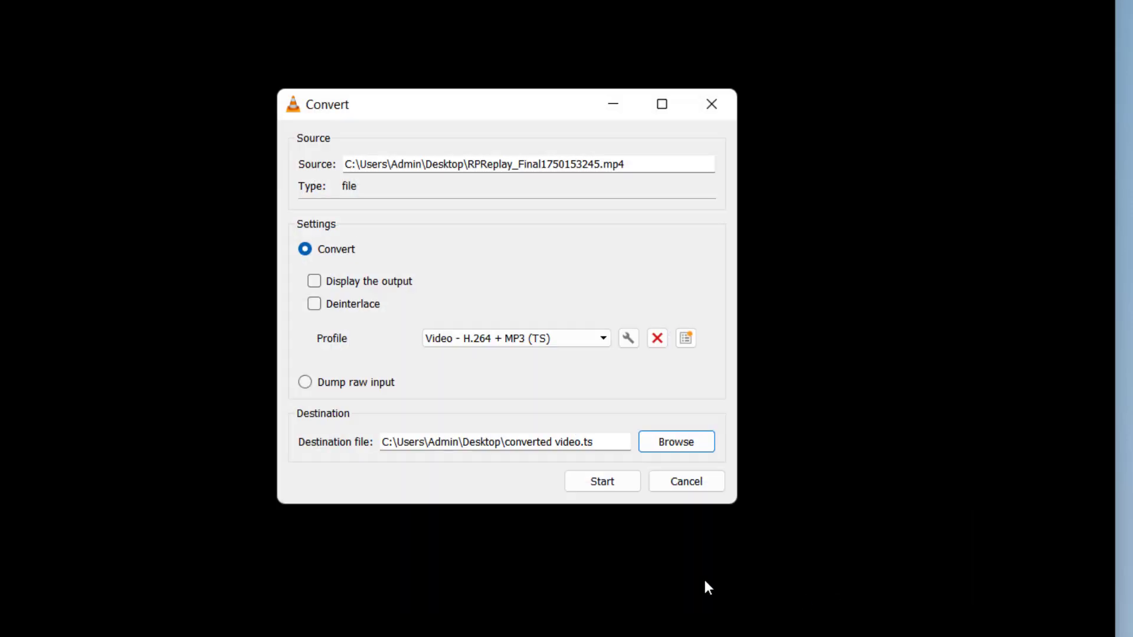
left_click(595, 483)
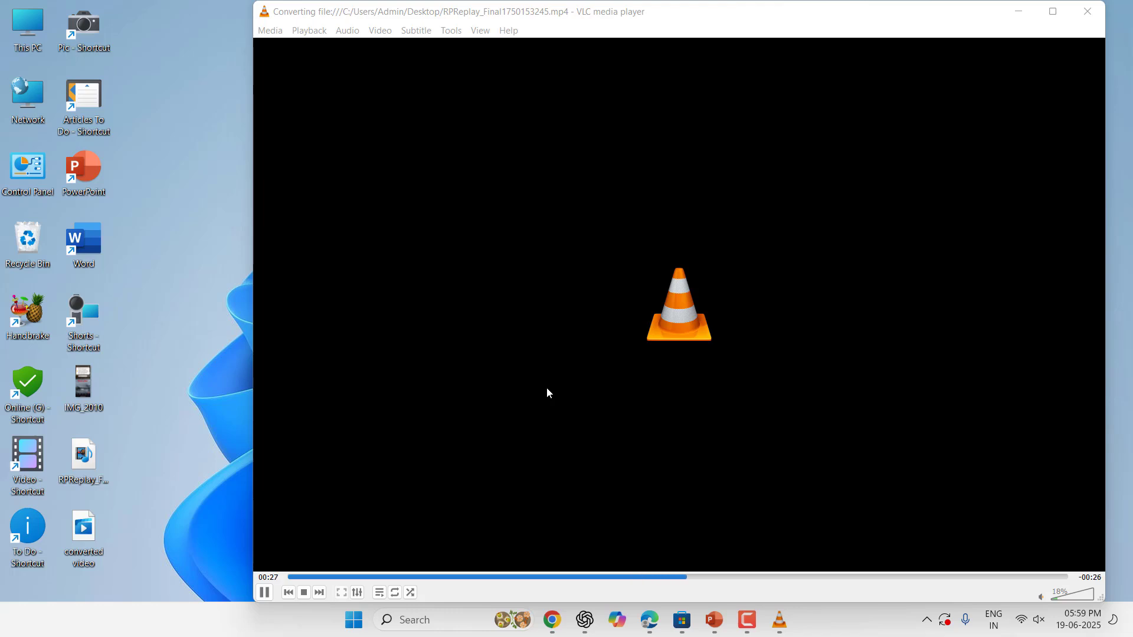
left_click(1089, 14)
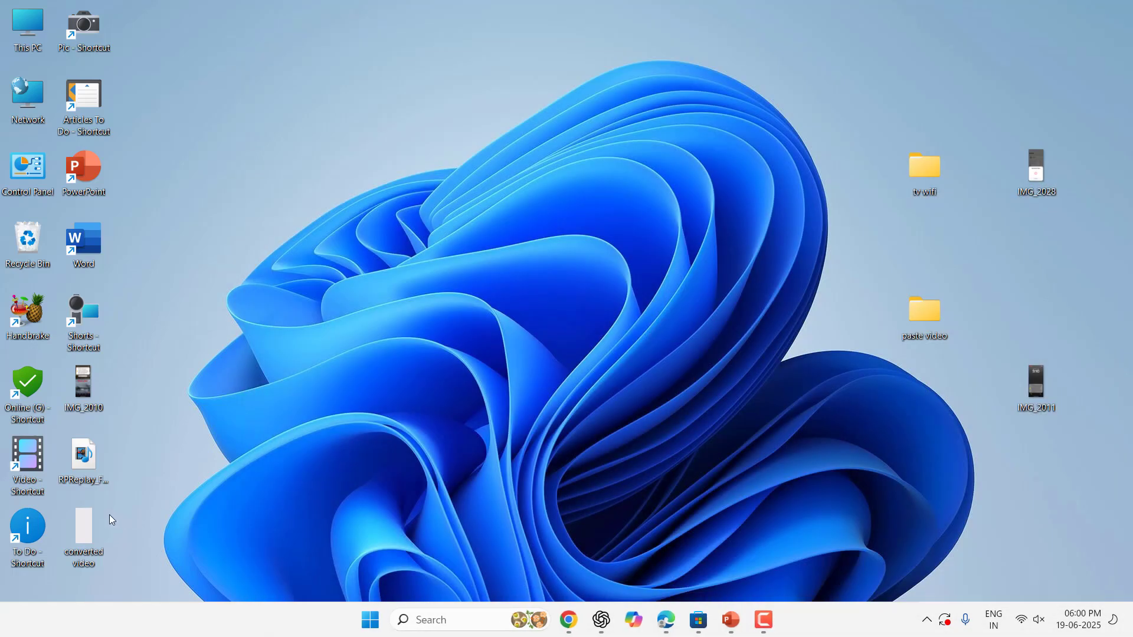
Step: Play the converted video from the desktop to check it and close the player
double_click(88, 525)
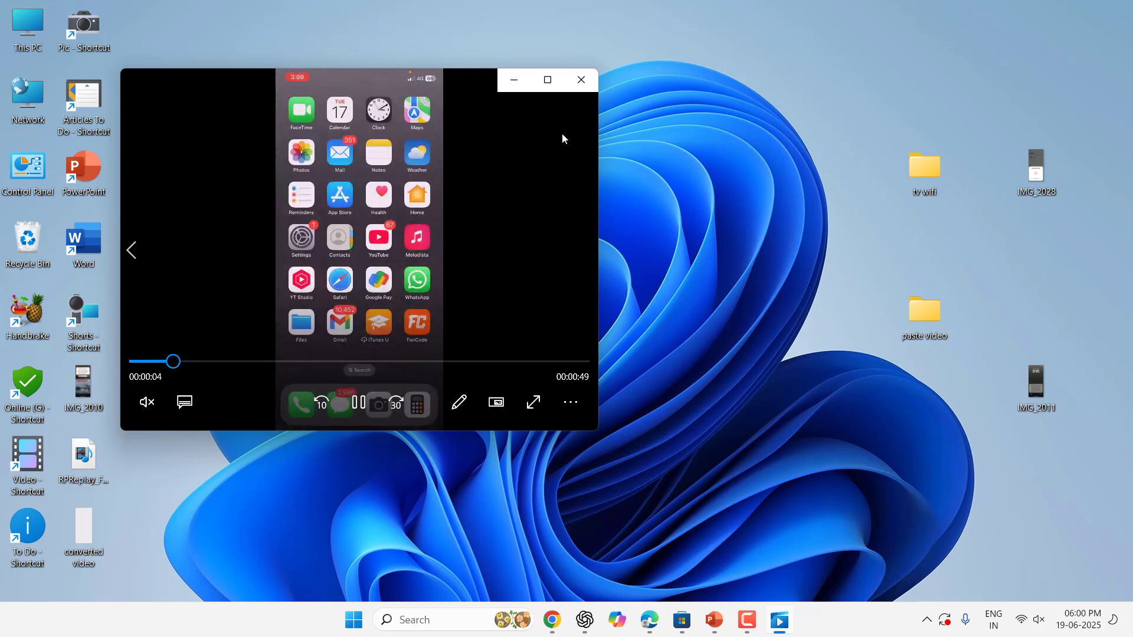
left_click(591, 82)
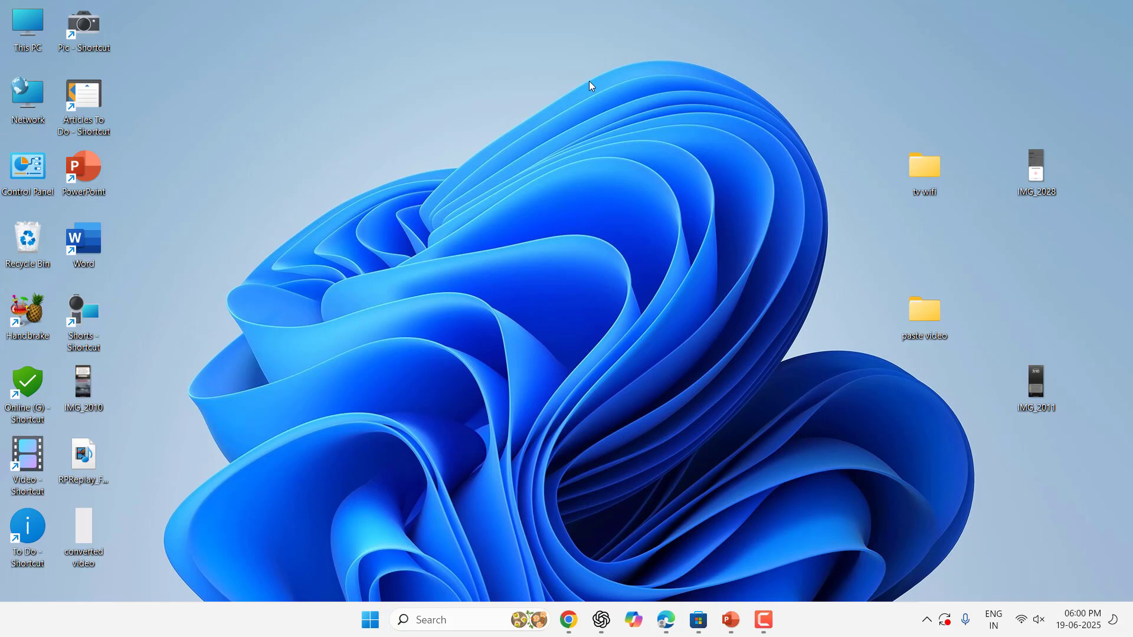
Step: Launch HandBrake, load the RPReplay video from the desktop as the source and enable Web Optimized
double_click(41, 315)
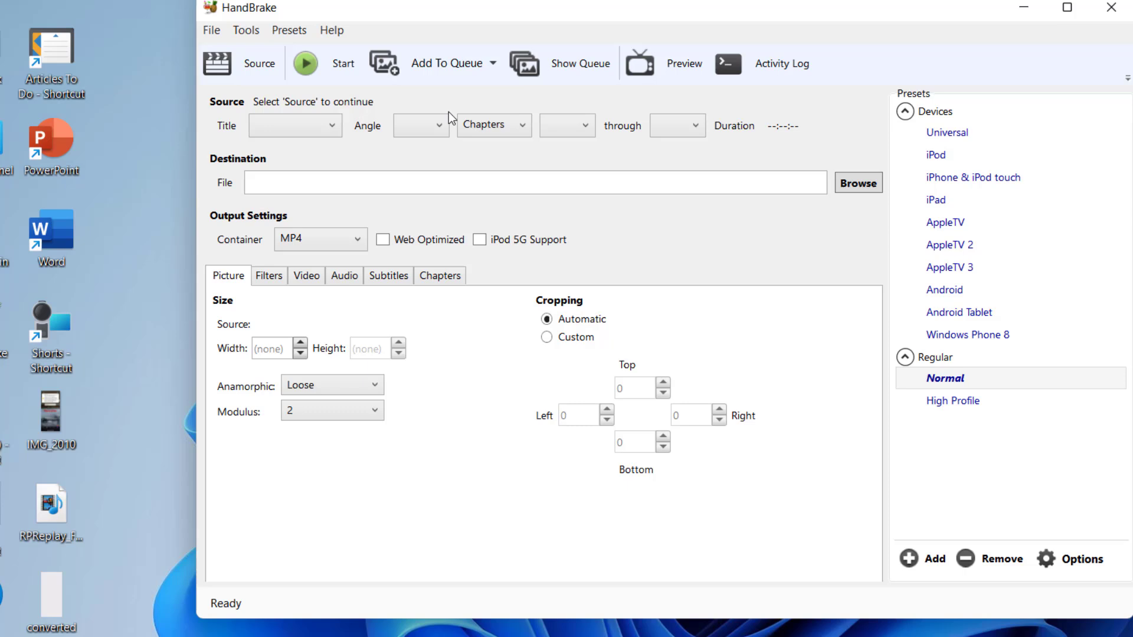
left_click_drag(66, 438, 449, 244)
left_click(400, 246)
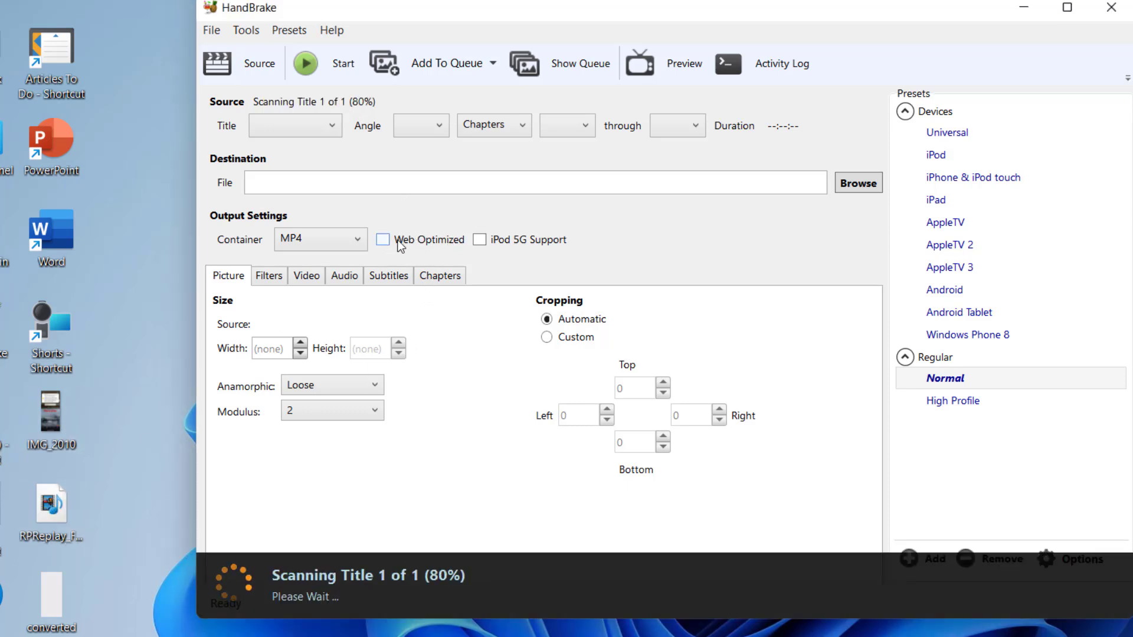
Step: Set HandBrake's destination to an MP4 file named 33 on the Desktop and start the encode
left_click(859, 183)
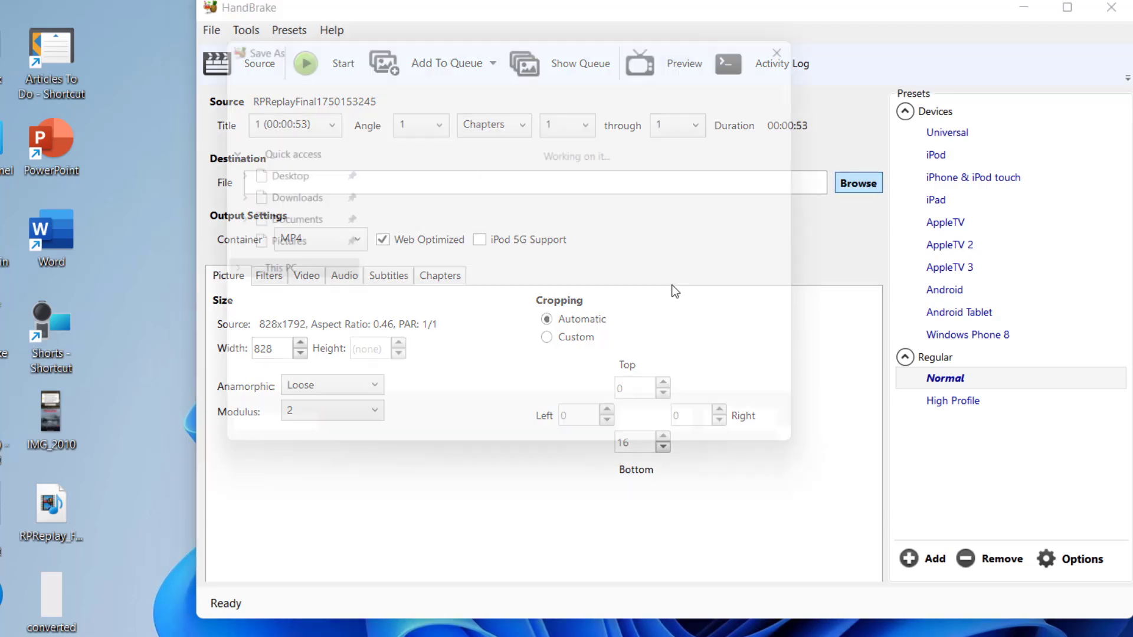
type("33")
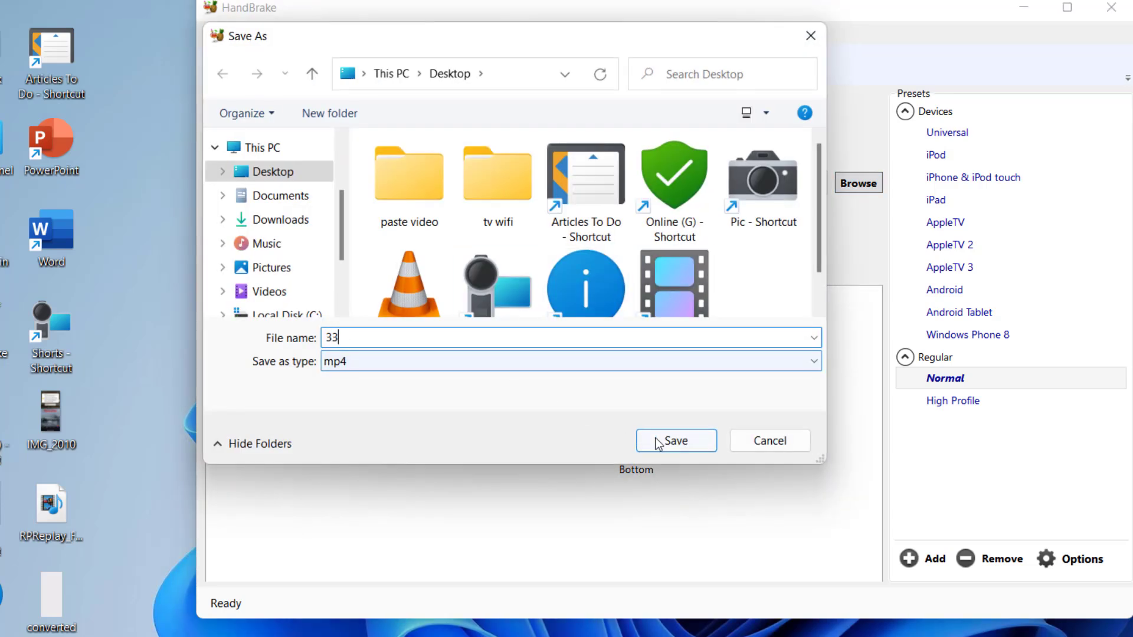
left_click(675, 441)
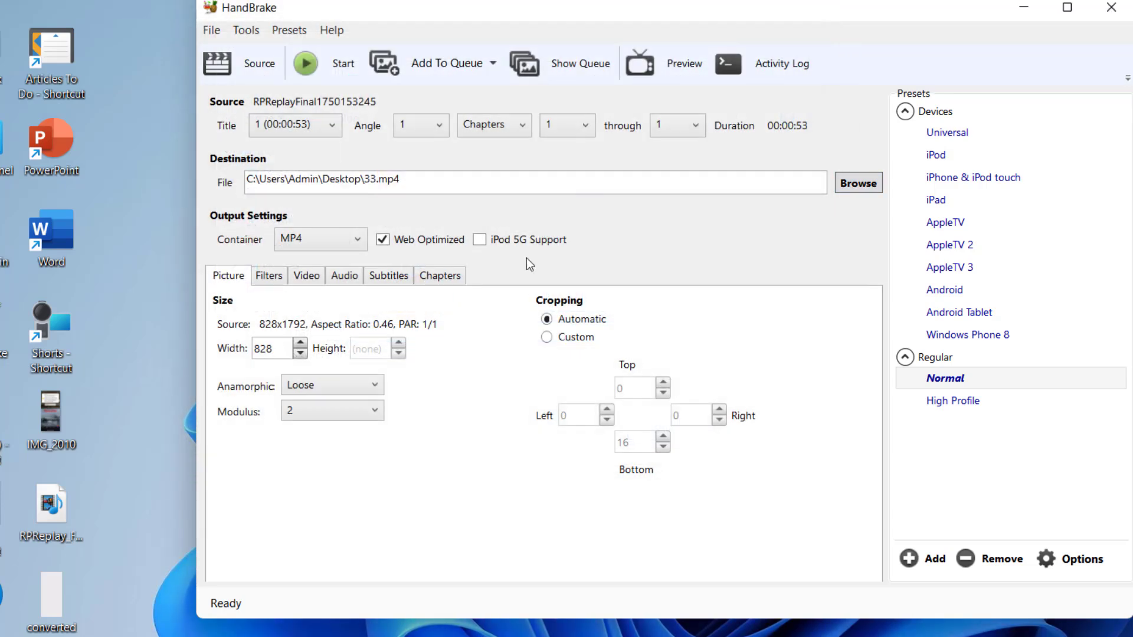
left_click(313, 64)
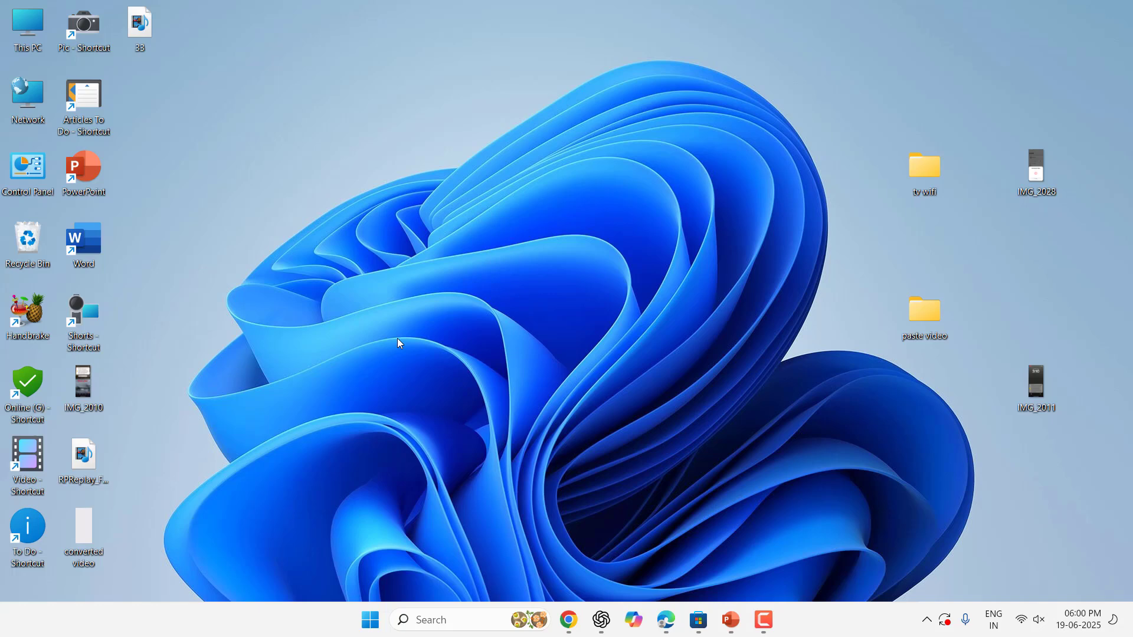
Step: View the HEVC Video Extensions page in Microsoft Store and close the store
left_click(698, 620)
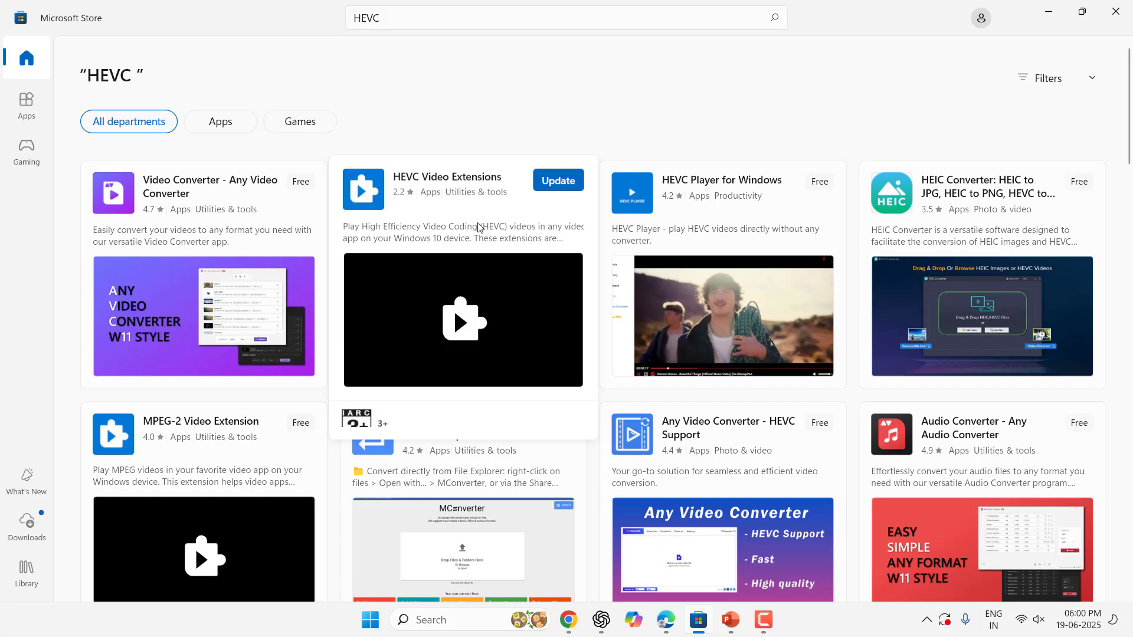
left_click(398, 219)
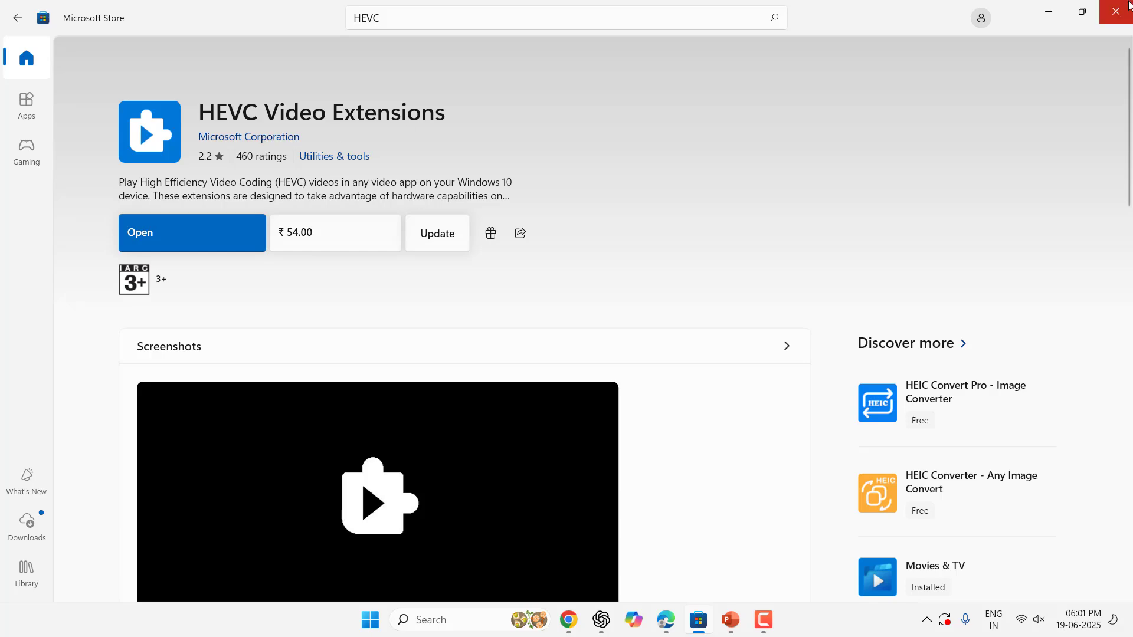
left_click(1115, 10)
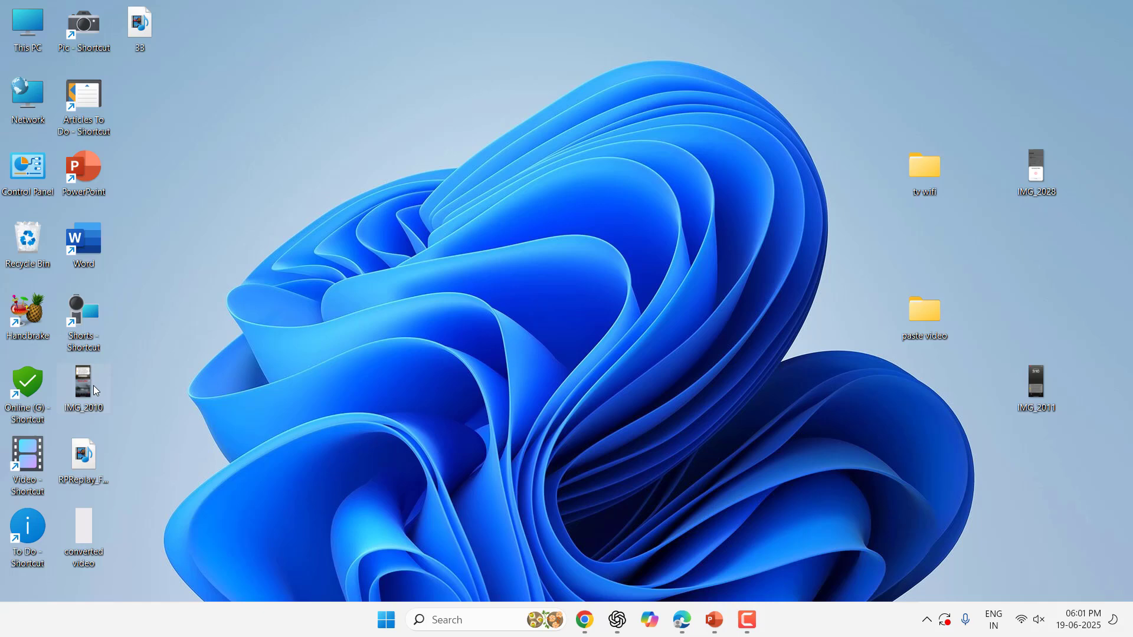